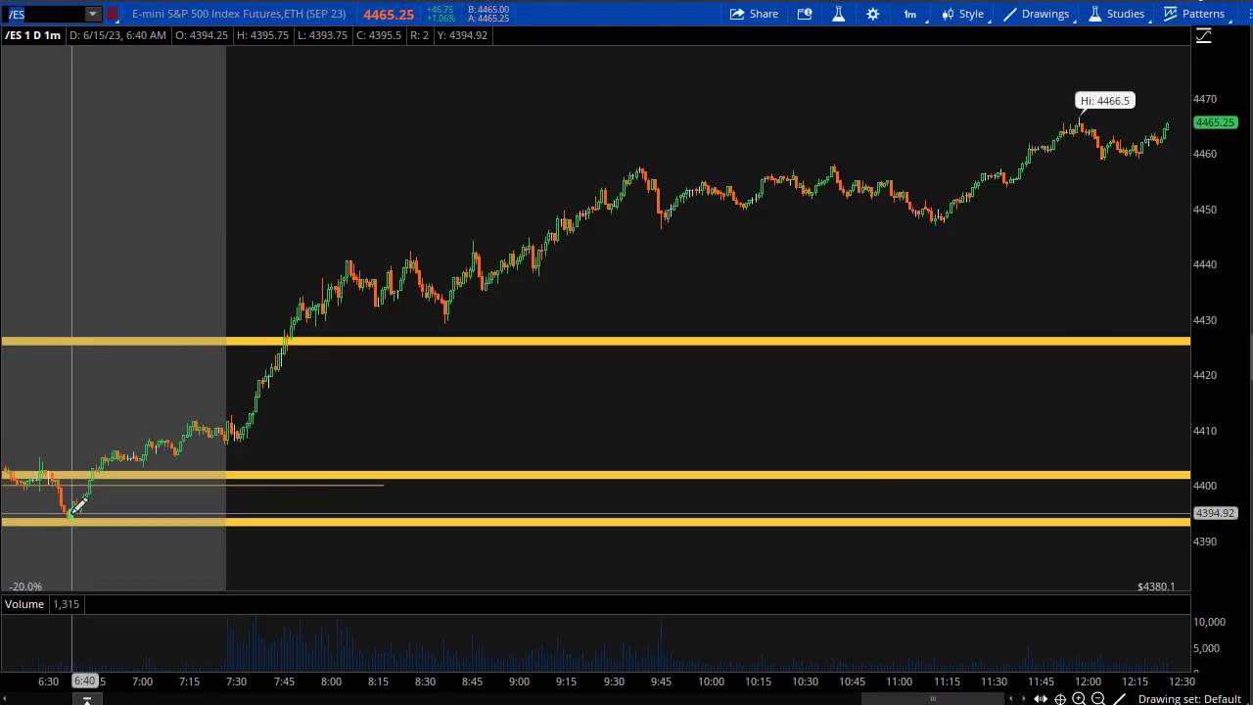
- Replace the /ES symbol with EUR/USD to load the spot chart
left_click(24, 14)
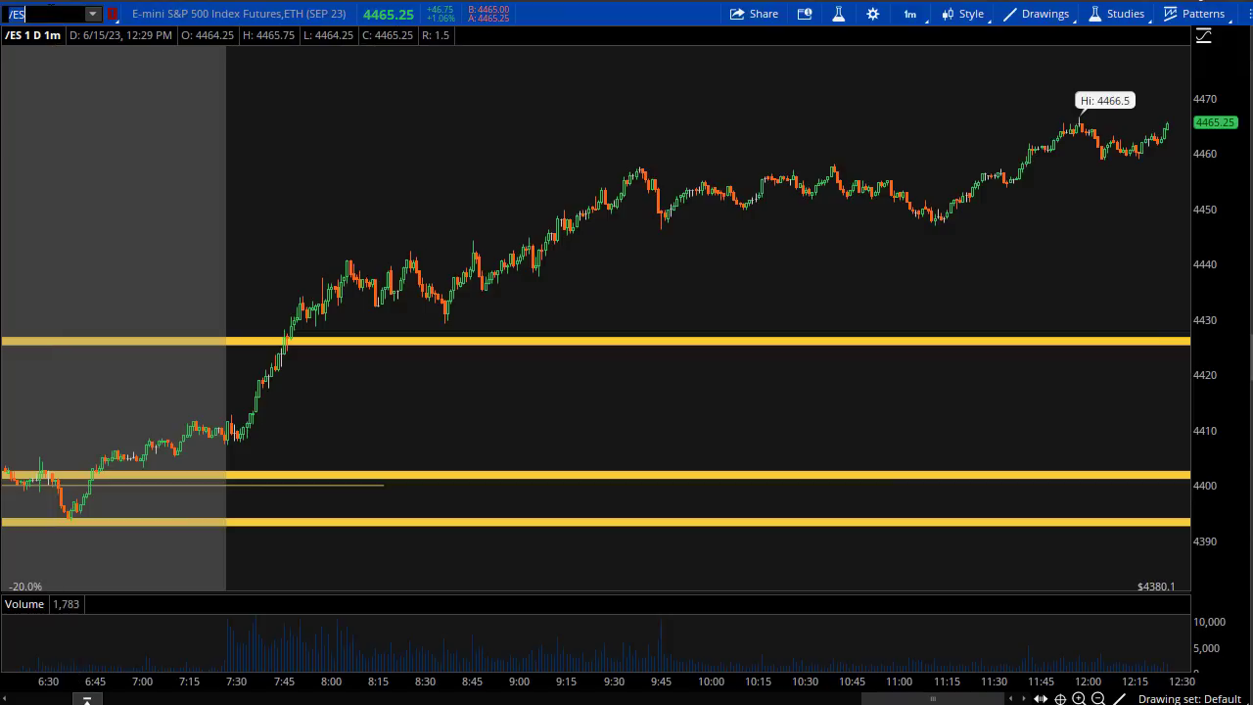
key("BackSpace")
key("BackSpace")
key("BackSpace")
type("EUR/U")
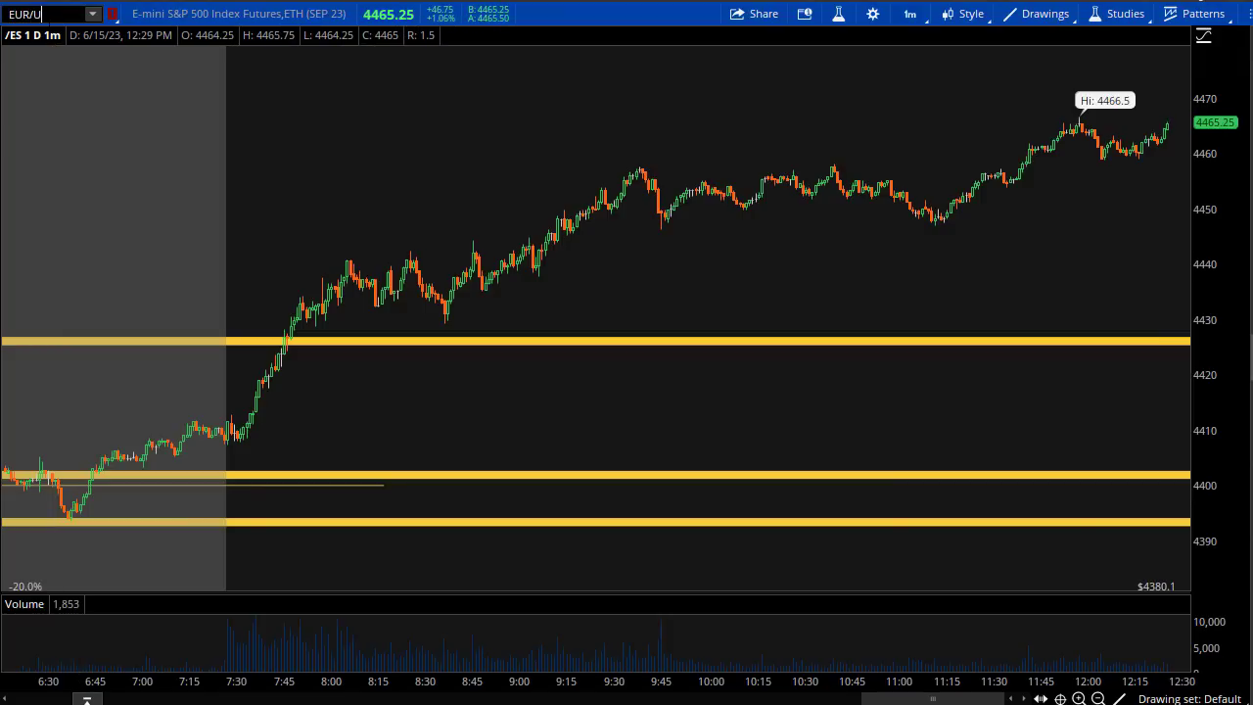
type("SD")
key("Return")
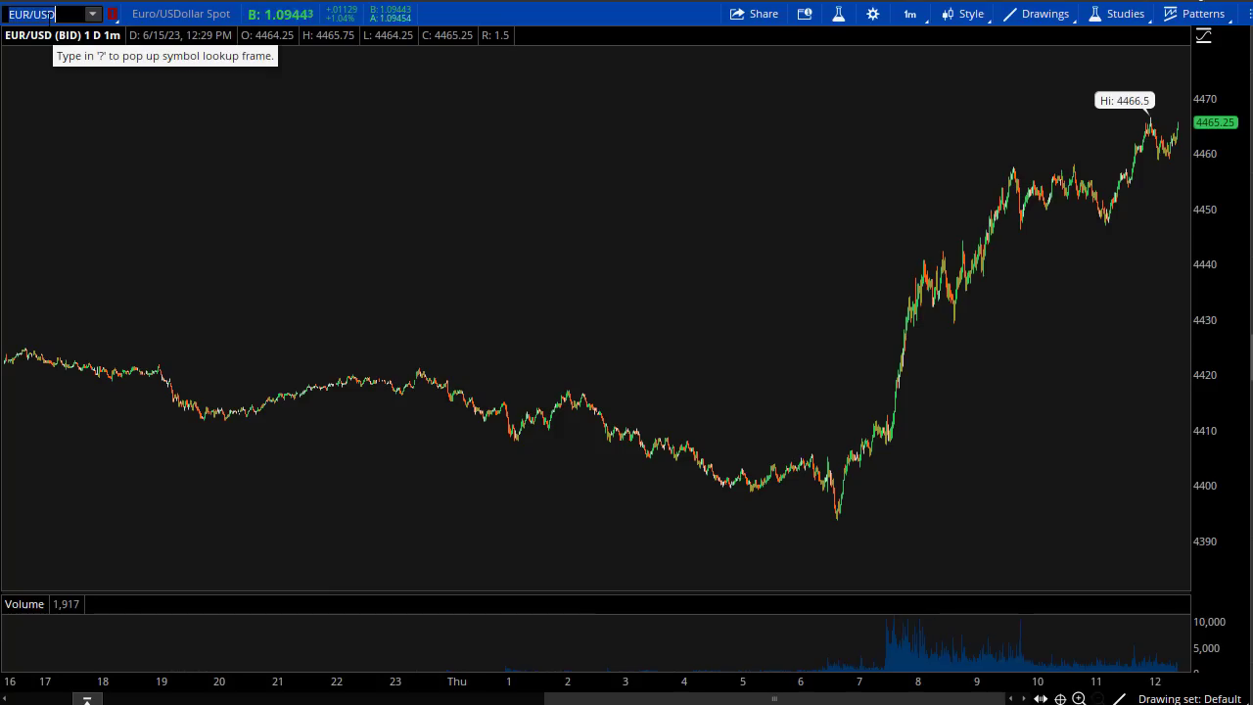
- Zoom into the EUR/USD morning rally from about 6:00 onward
mouse_move(808, 381)
left_mouse_down()
mouse_move(1096, 313)
mouse_move(1175, 323)
left_mouse_up()
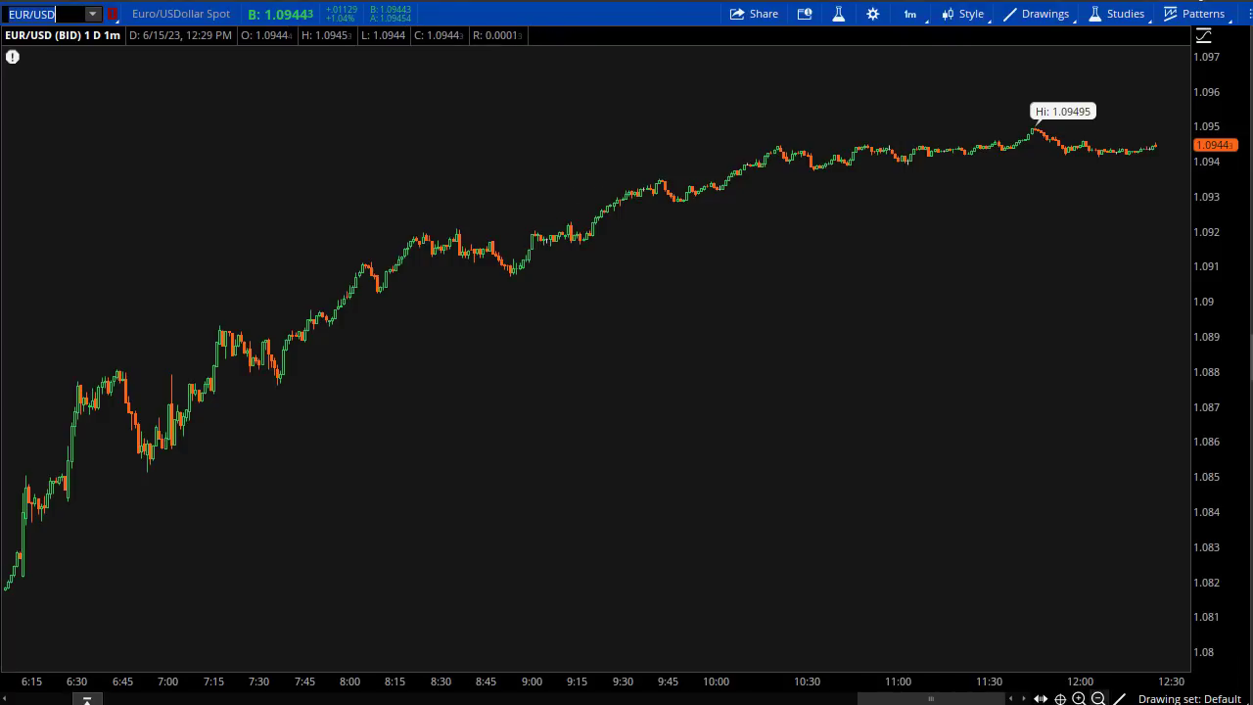
left_click(1098, 698)
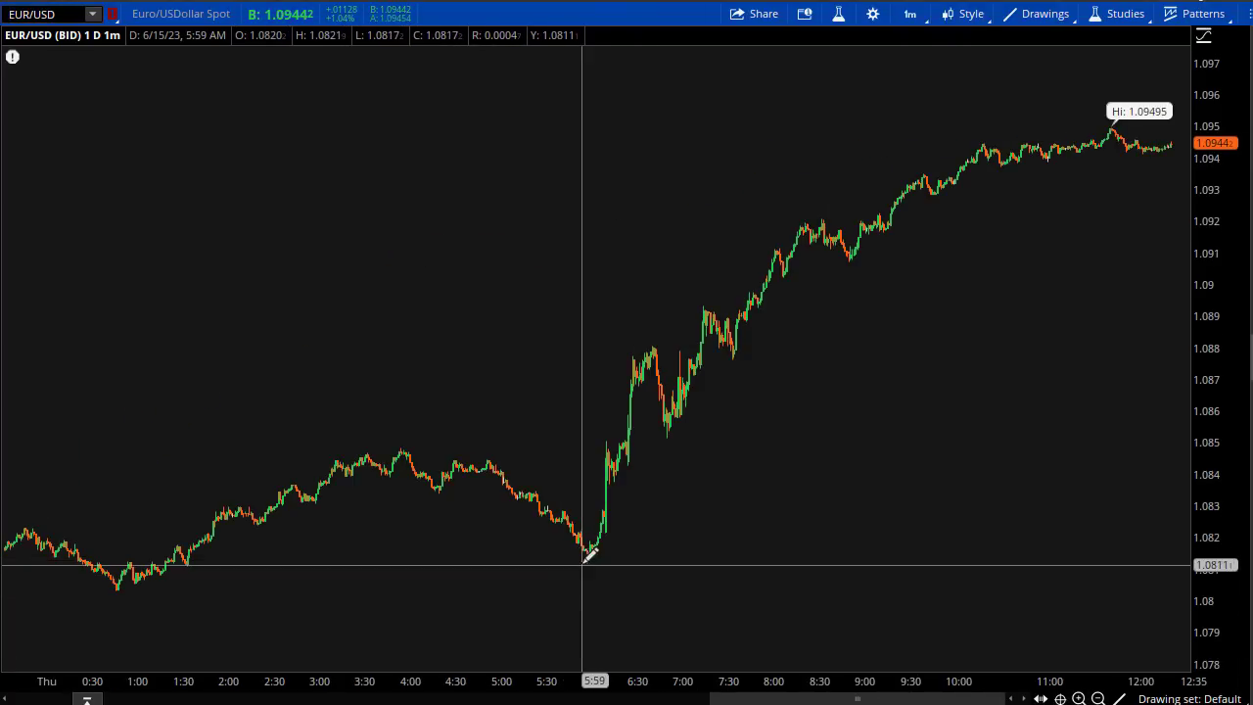
left_click_drag(587, 554, 1216, 185)
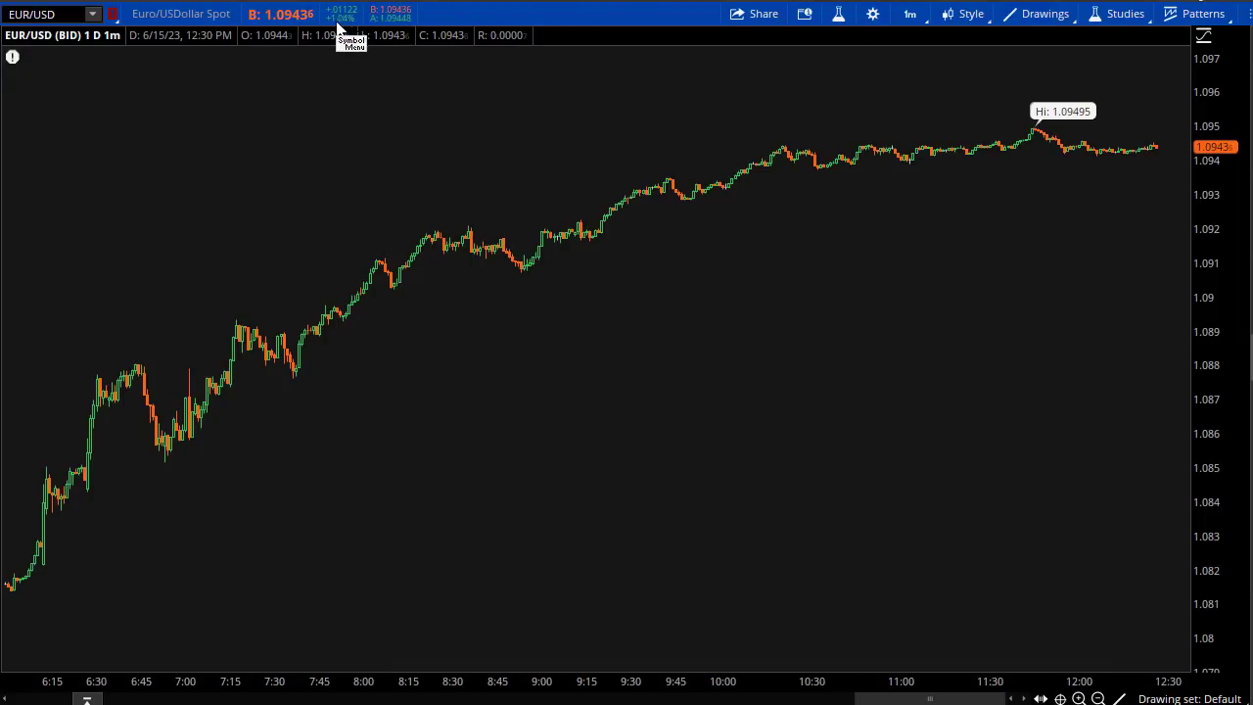
- Load the /ES futures chart and zoom to roughly 6:27–12:30
left_click(56, 13)
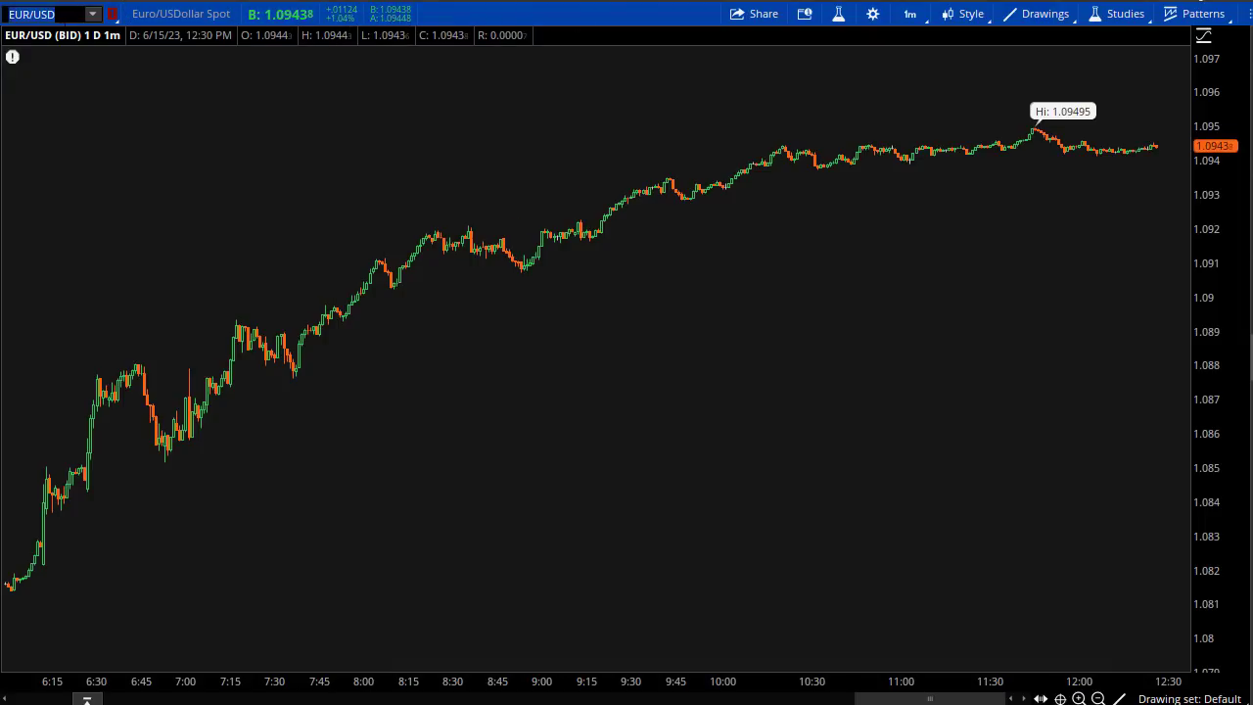
type("/ES")
key("Return")
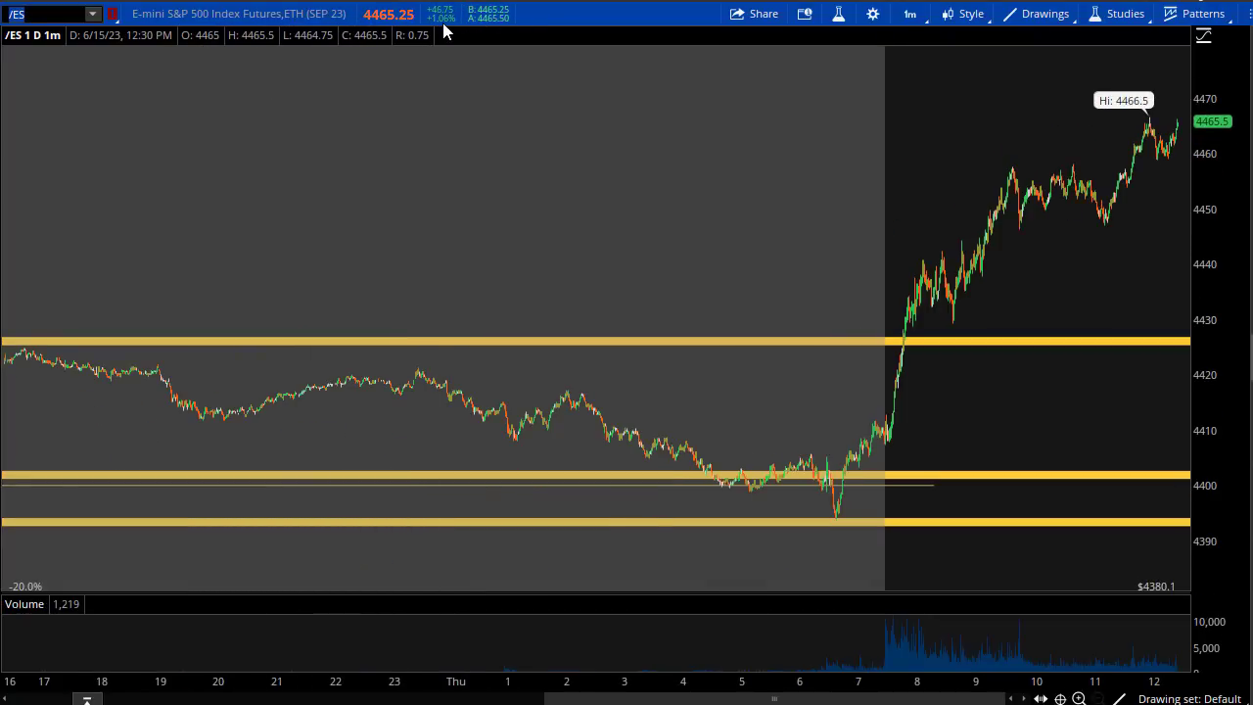
left_click_drag(835, 263, 1185, 264)
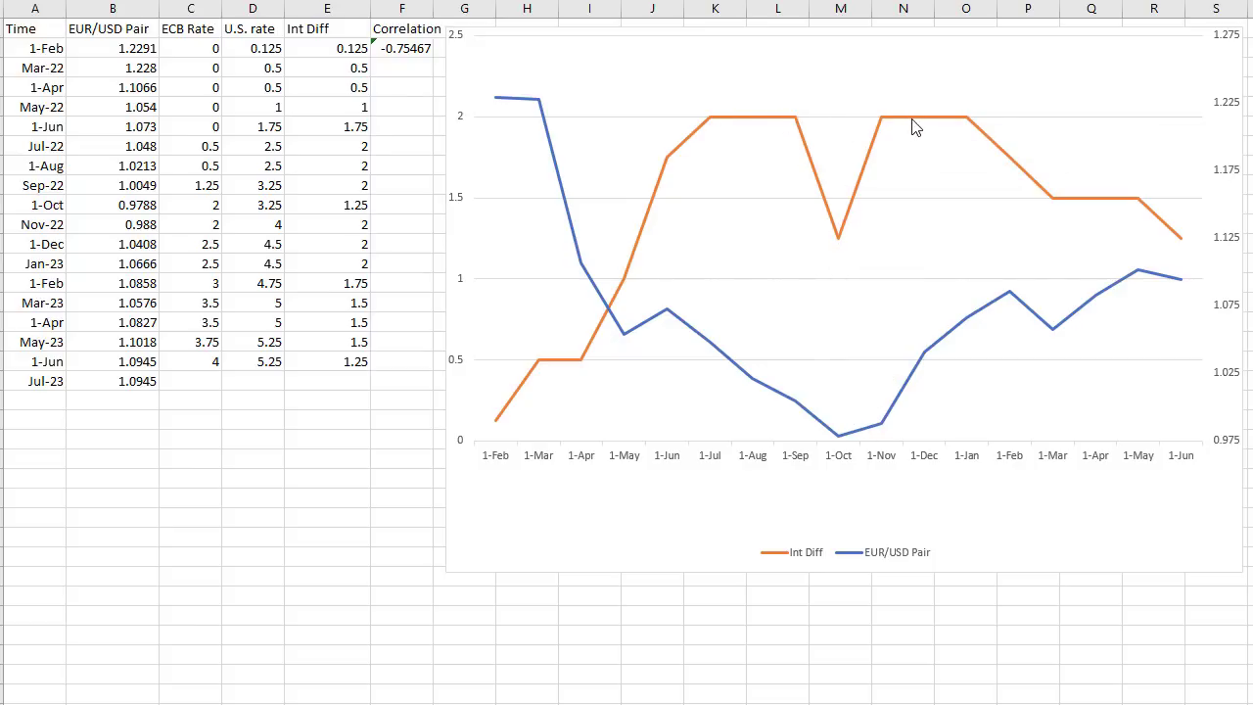
- Show EUR/USD on a 3Y weekly chart with the Correlation(10, SPX) study below
mouse_move(915, 126)
mouse_move(844, 437)
mouse_move(781, 122)
mouse_move(840, 441)
mouse_move(964, 128)
mouse_move(1181, 242)
mouse_move(566, 207)
mouse_move(1166, 233)
mouse_move(1192, 305)
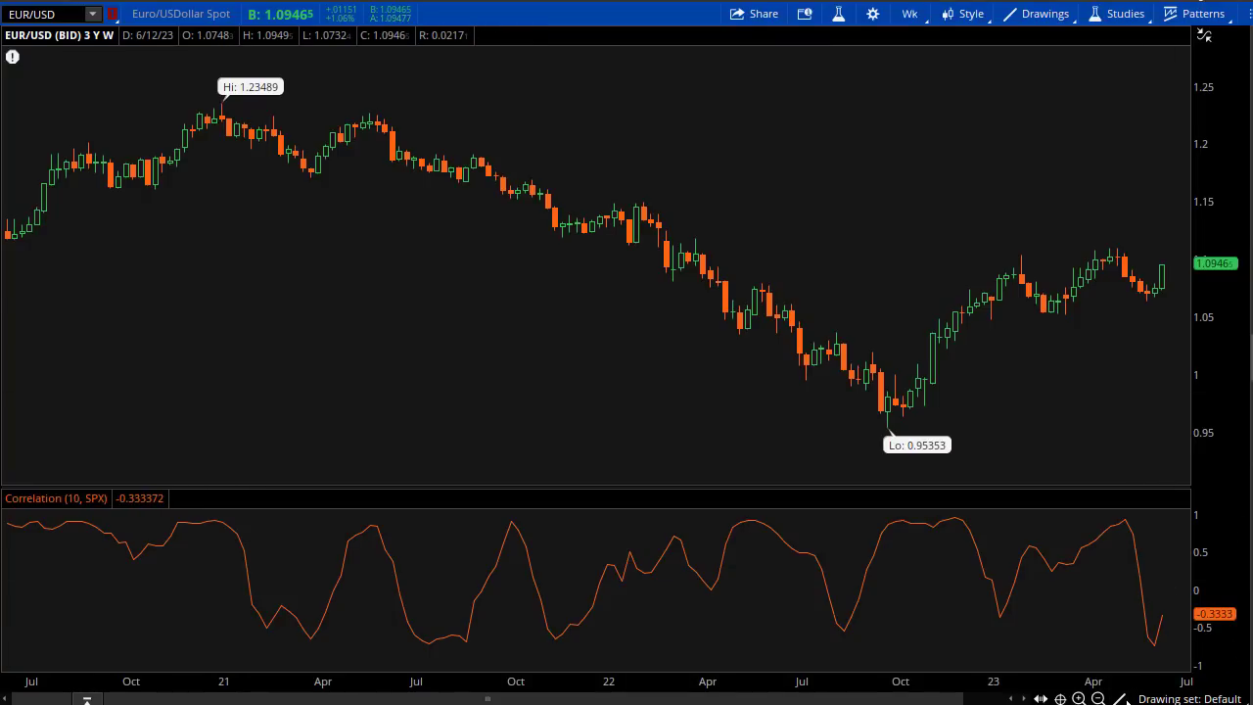
- Select the Rectangle tool from the chart drawing palette
left_click(1118, 698)
left_click(1132, 437)
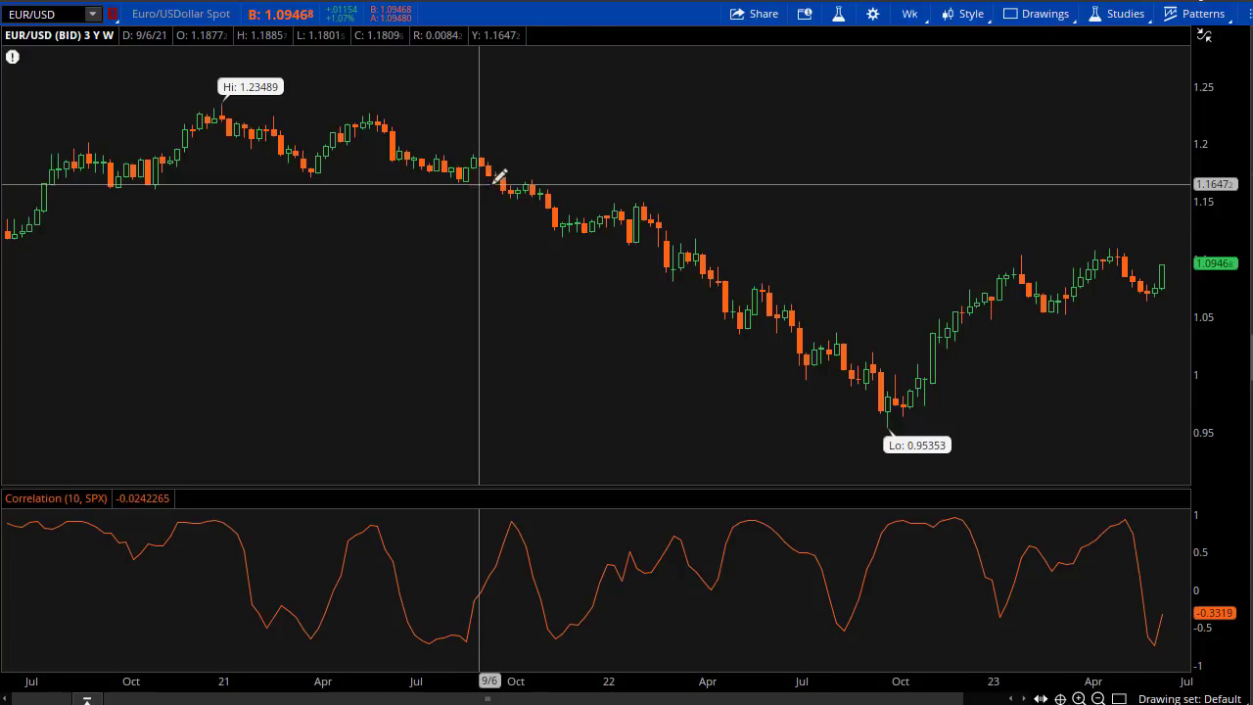
- Draw a rectangle from the 11/8/21 candle near 1.157 to 8/10/20 near 1.2258
left_click(550, 192)
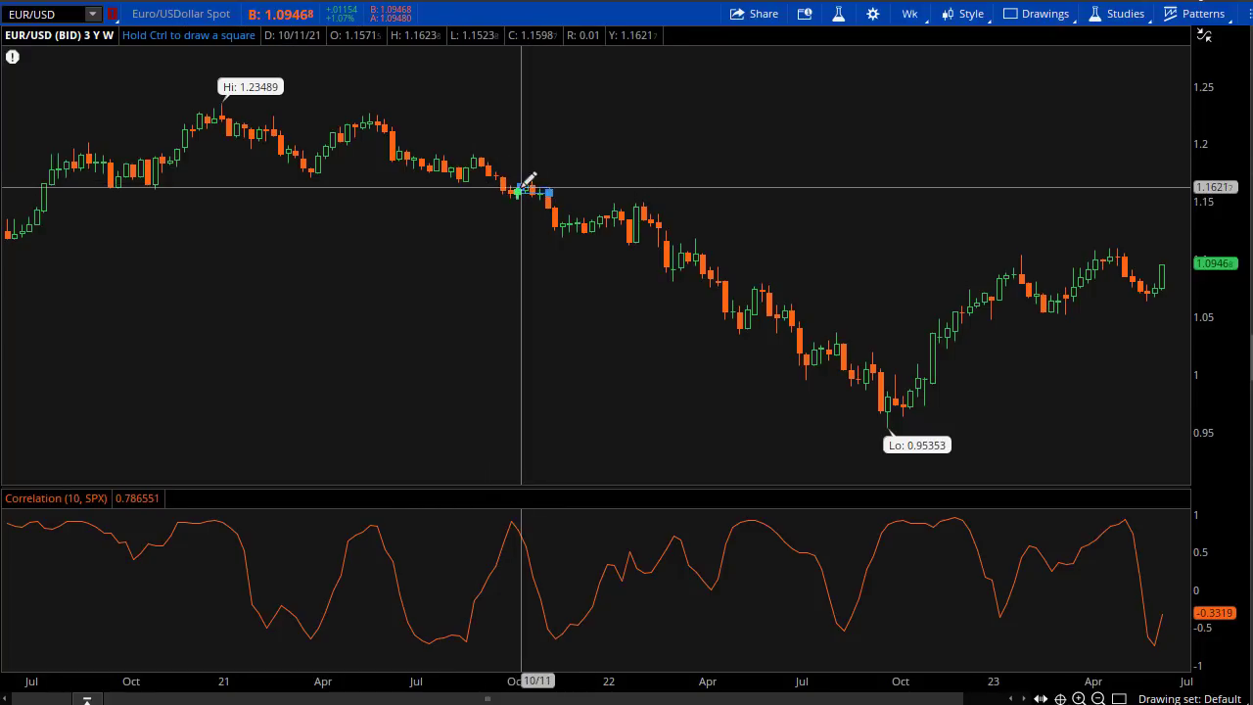
left_click(67, 113)
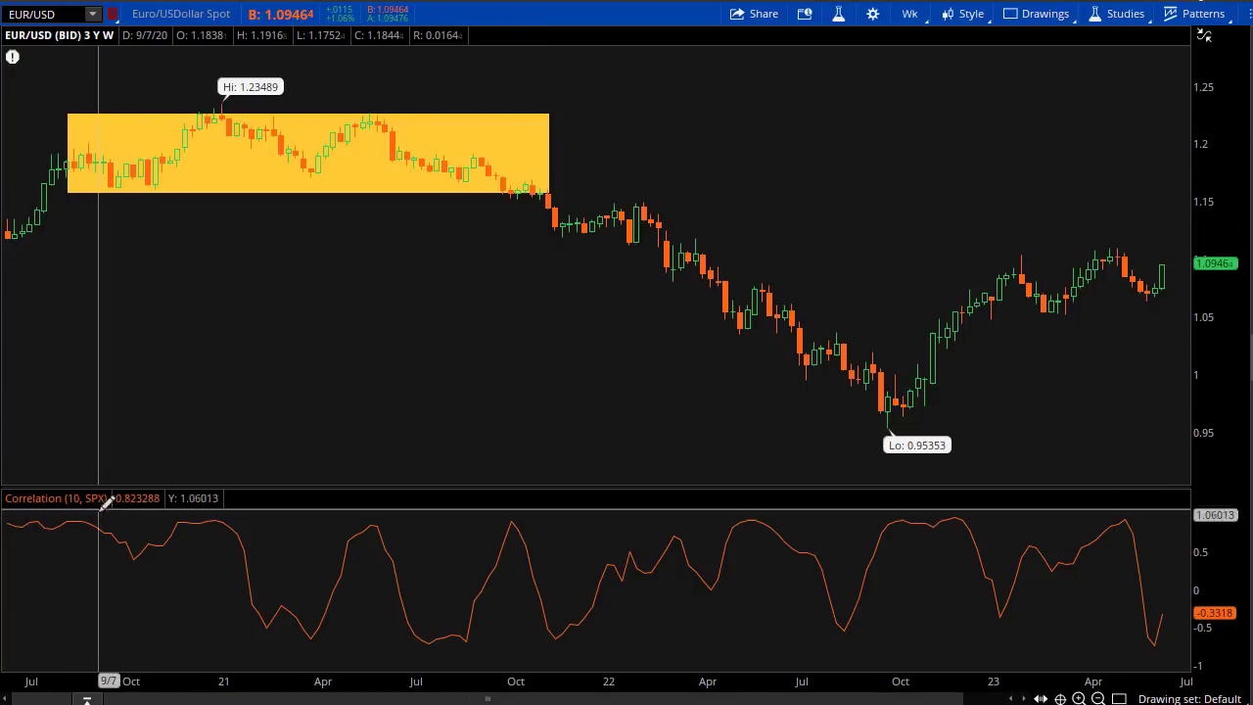
- Draw a yellow rectangle spanning the correlation pane from zero up to about 0.96
left_click(1119, 698)
left_click(1129, 439)
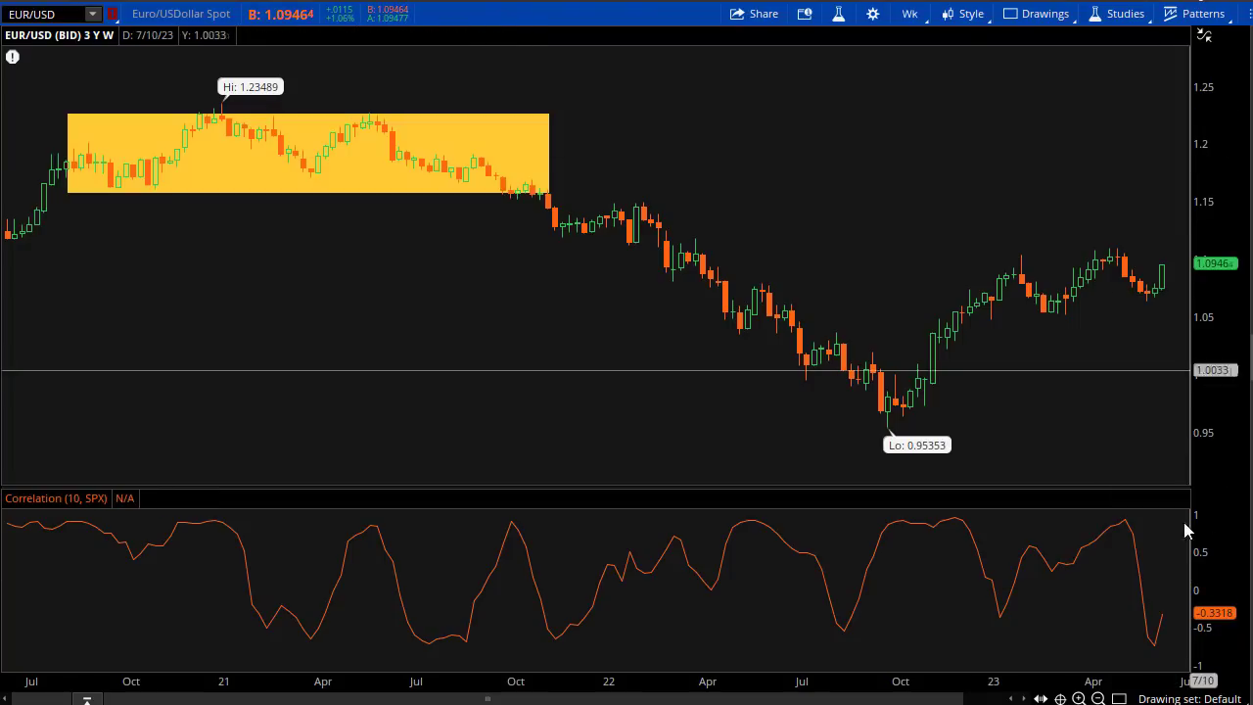
left_click(1179, 591)
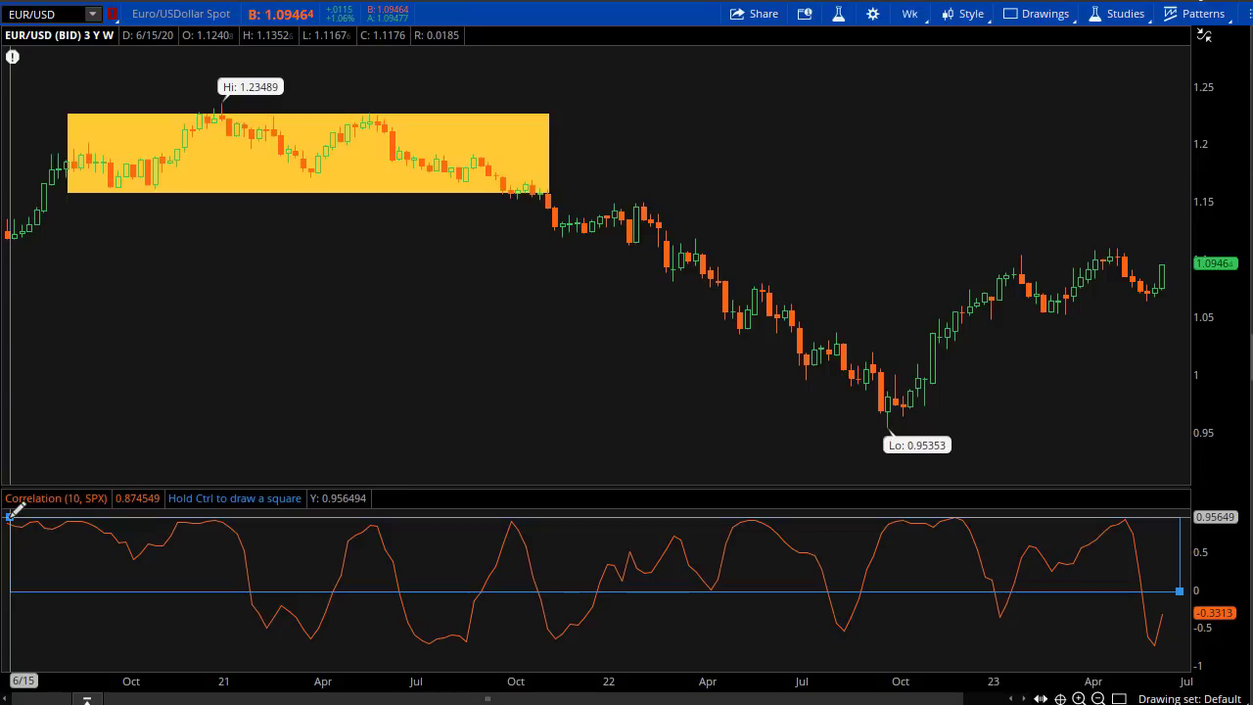
left_click(10, 517)
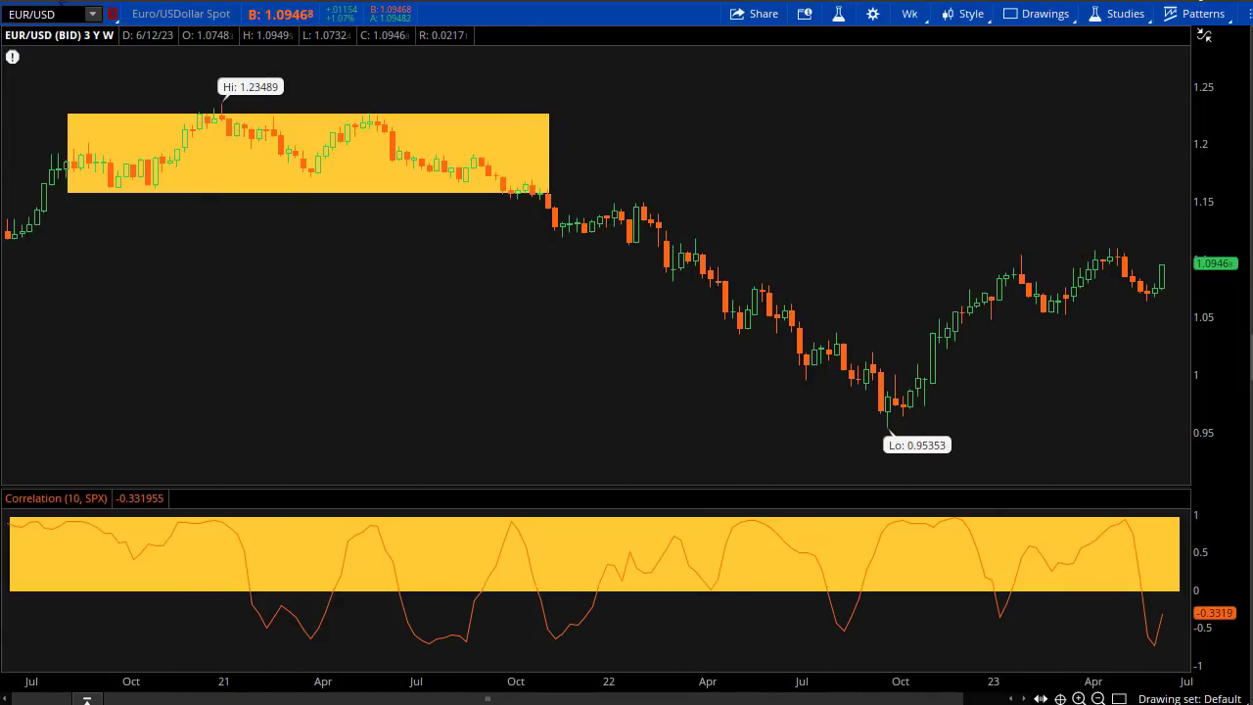
- Switch the chart symbol to the US Dollar Index, $DXY
left_click(34, 13)
type("$DXY")
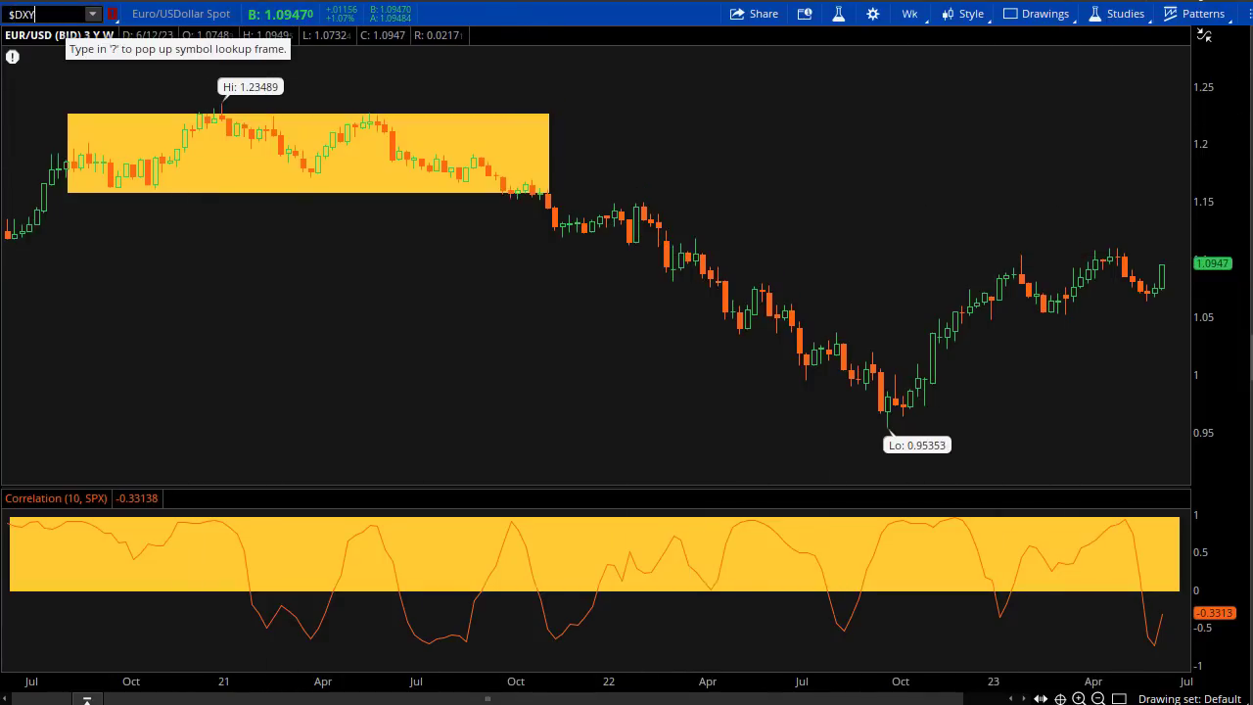
key("Return")
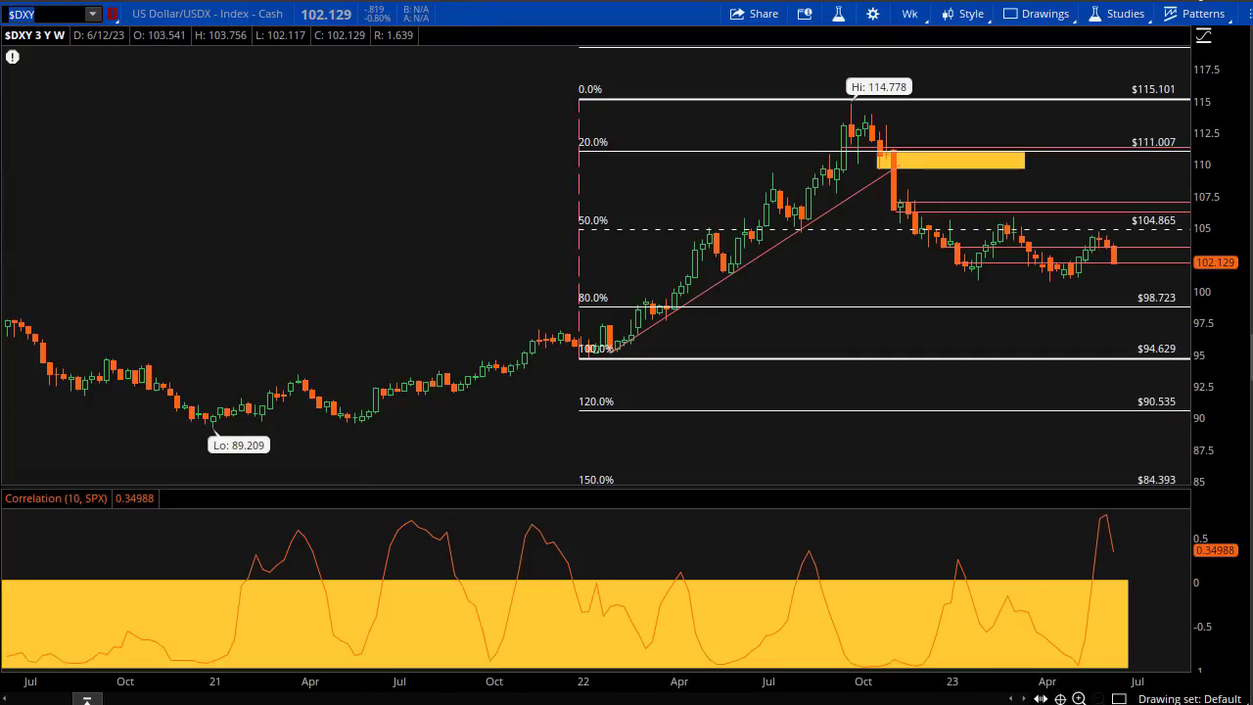
- Zoom into recent candles, measure a projected drop from the latest bar, then zoom to October–July
left_click_drag(785, 376, 1186, 376)
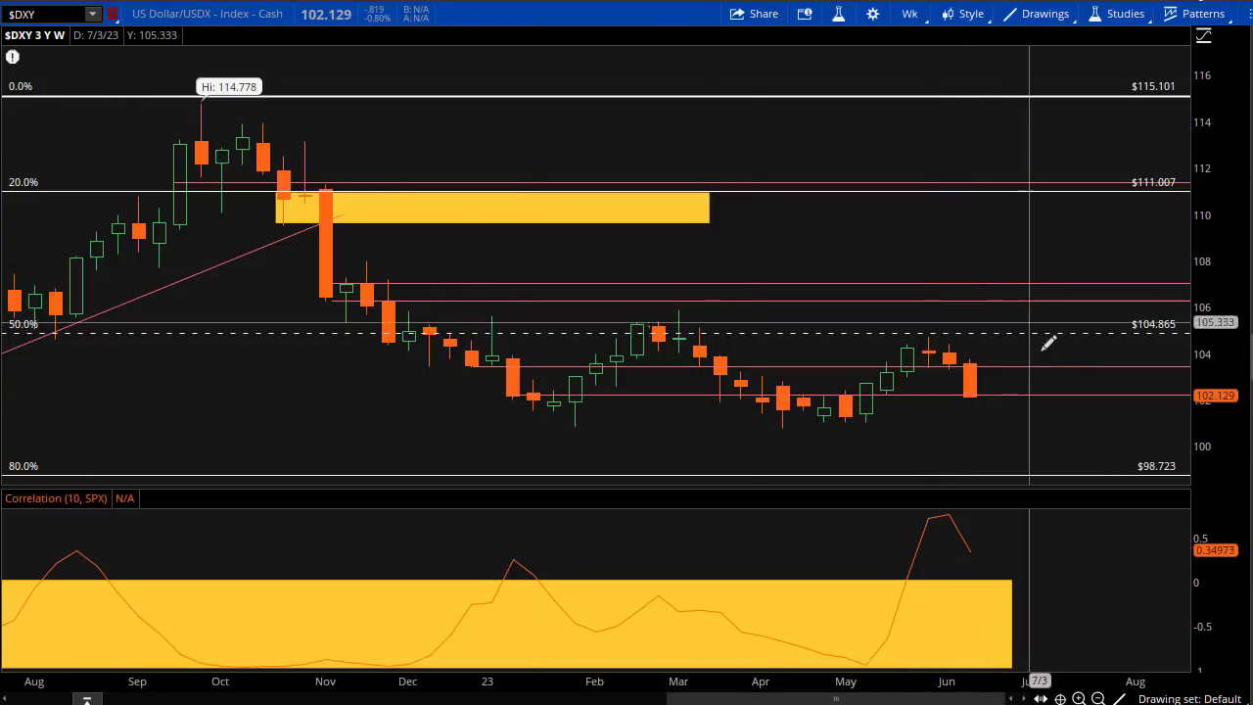
left_click_drag(987, 388, 982, 414)
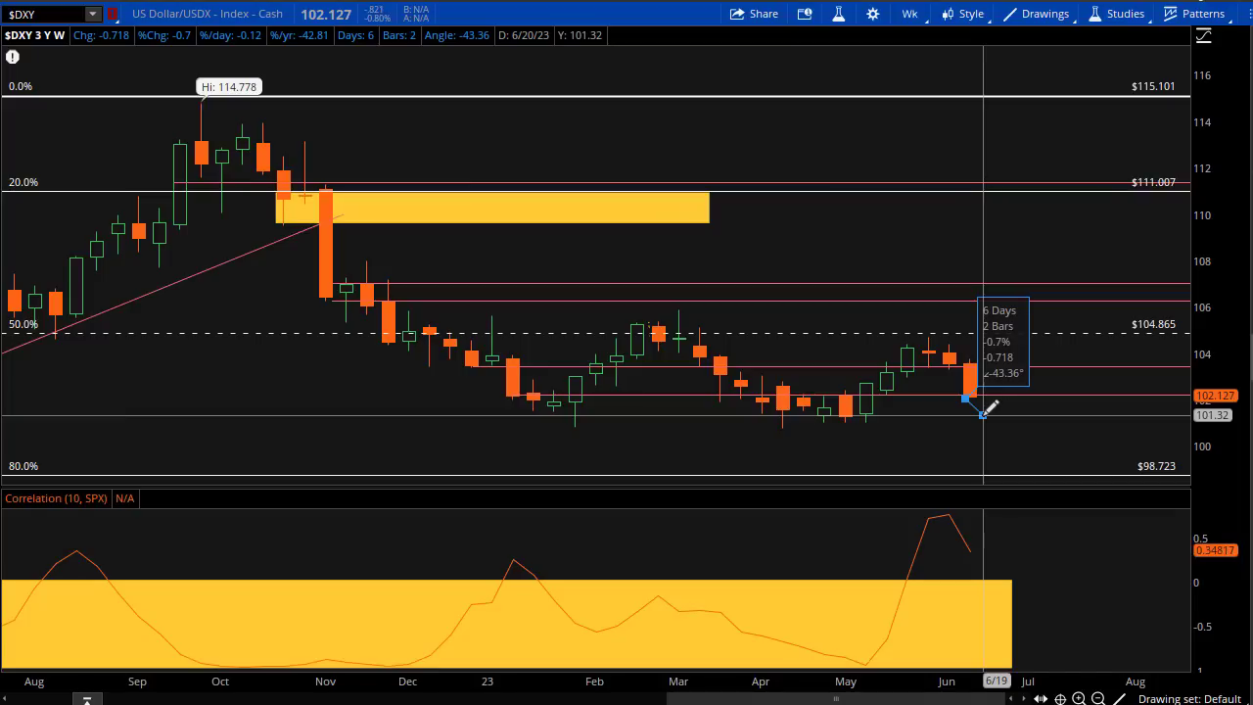
left_click_drag(1004, 399, 1005, 399)
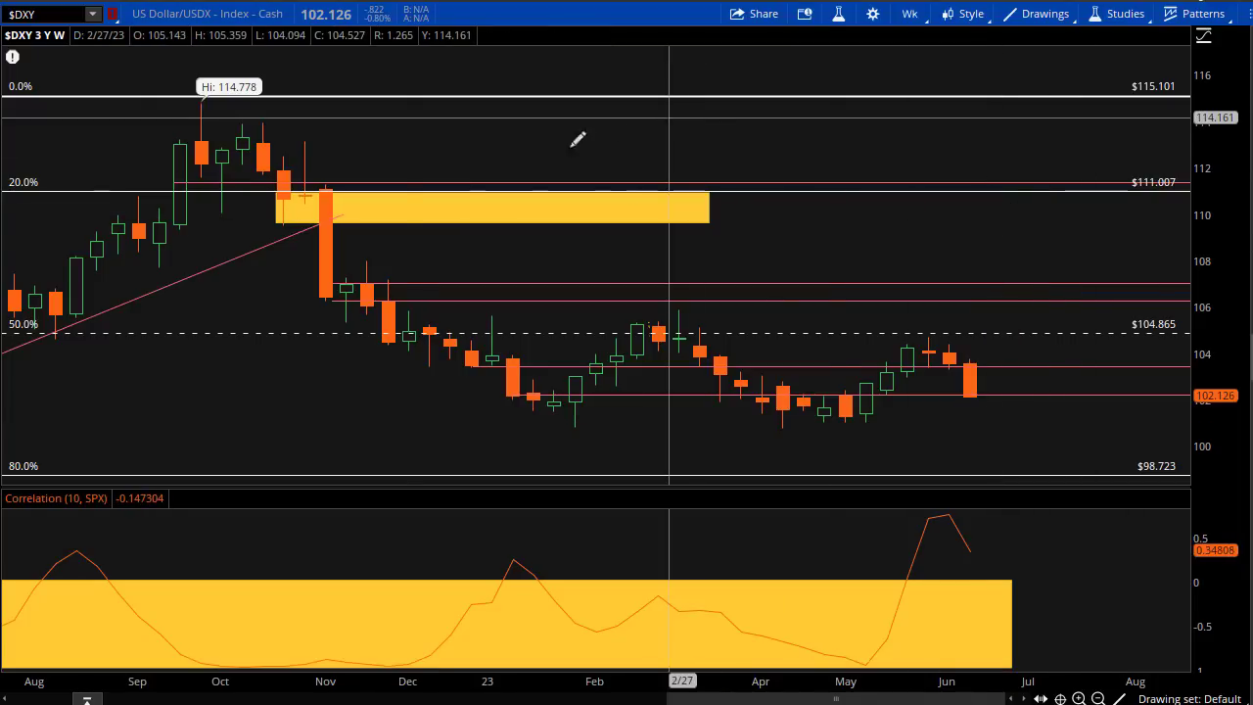
mouse_move(192, 106)
left_mouse_down()
mouse_move(1083, 433)
mouse_move(1057, 434)
left_mouse_up()
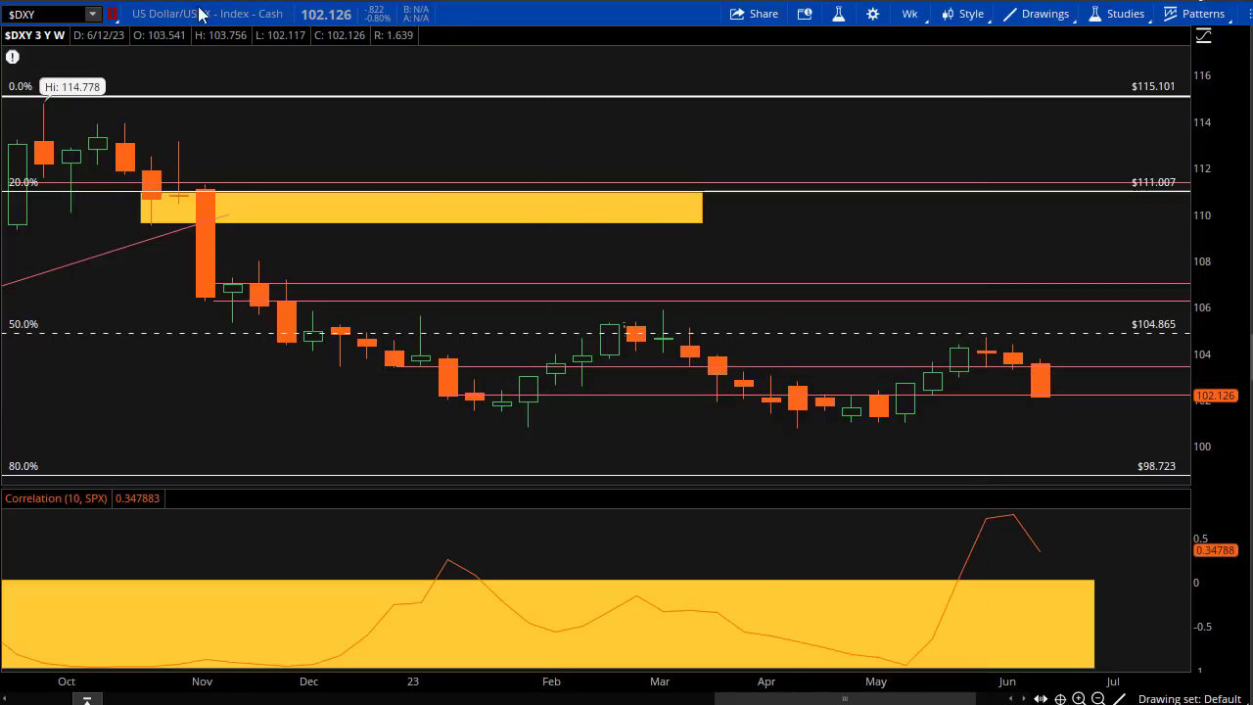
- Switch the chart symbol to /ES E-mini S&P 500 futures
left_click(68, 14)
type("/ES")
key("Return")
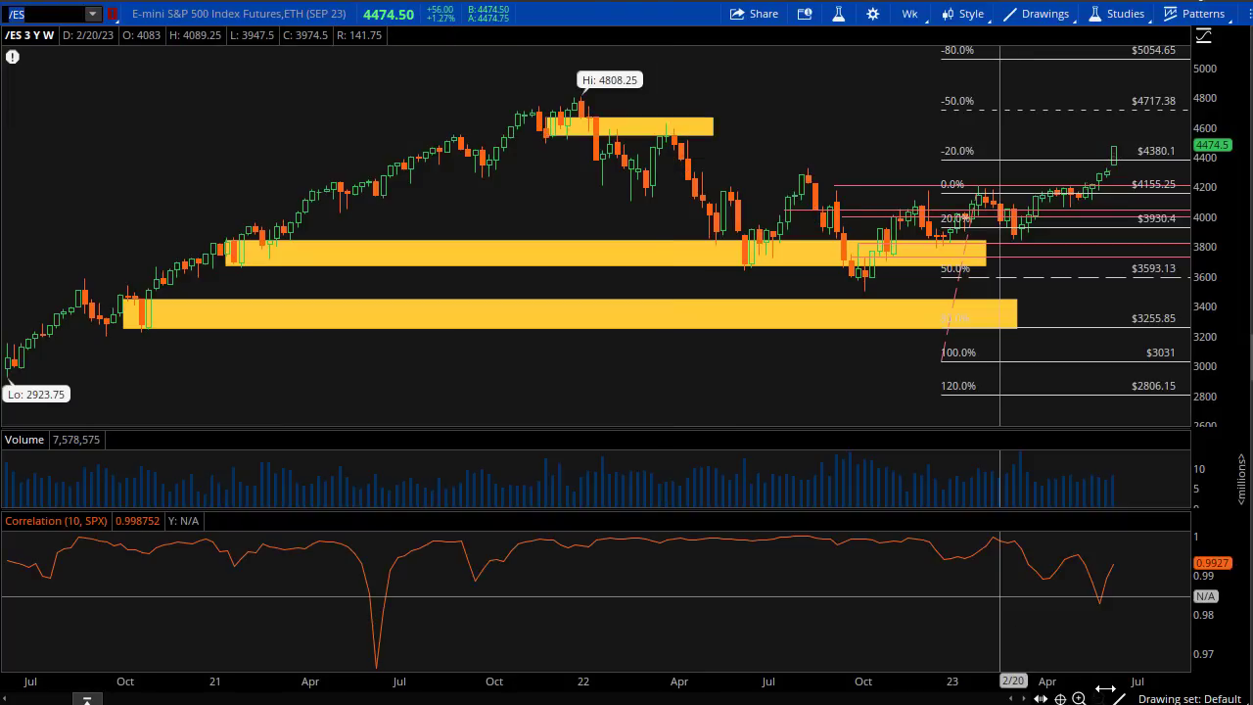
- Draw a projected move line from the latest candle up to about 4577
mouse_move(1118, 698)
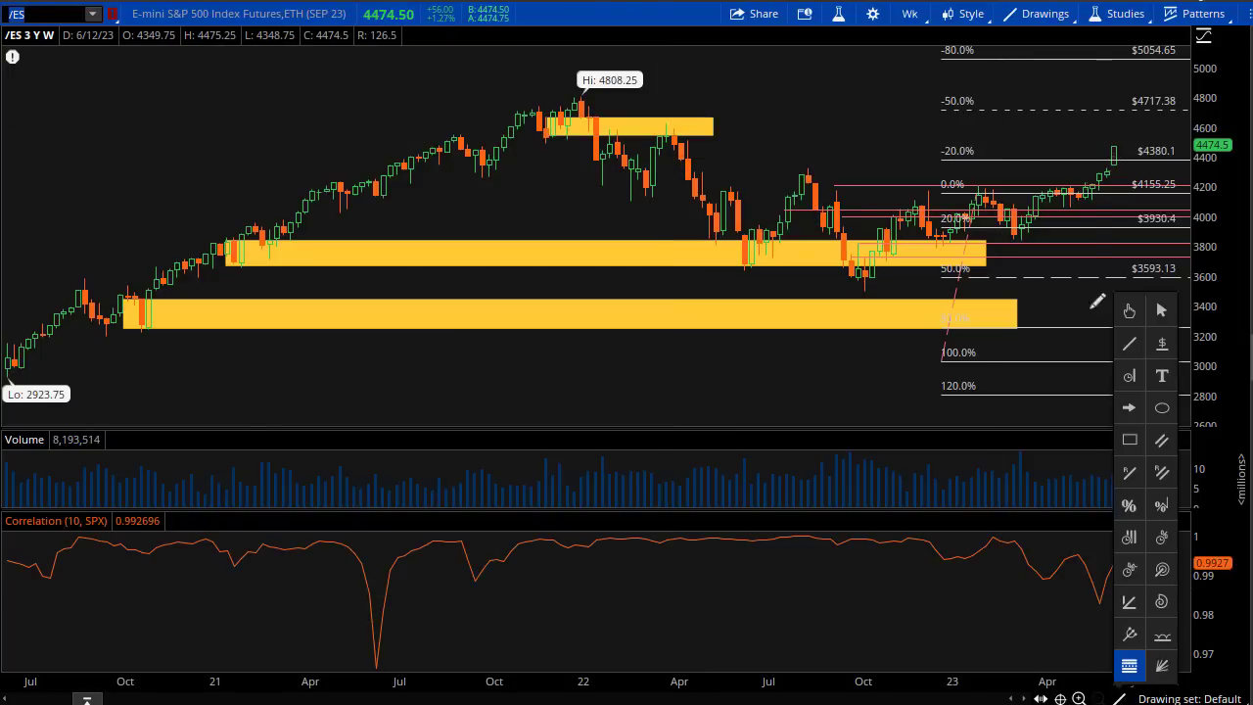
left_click(1116, 144)
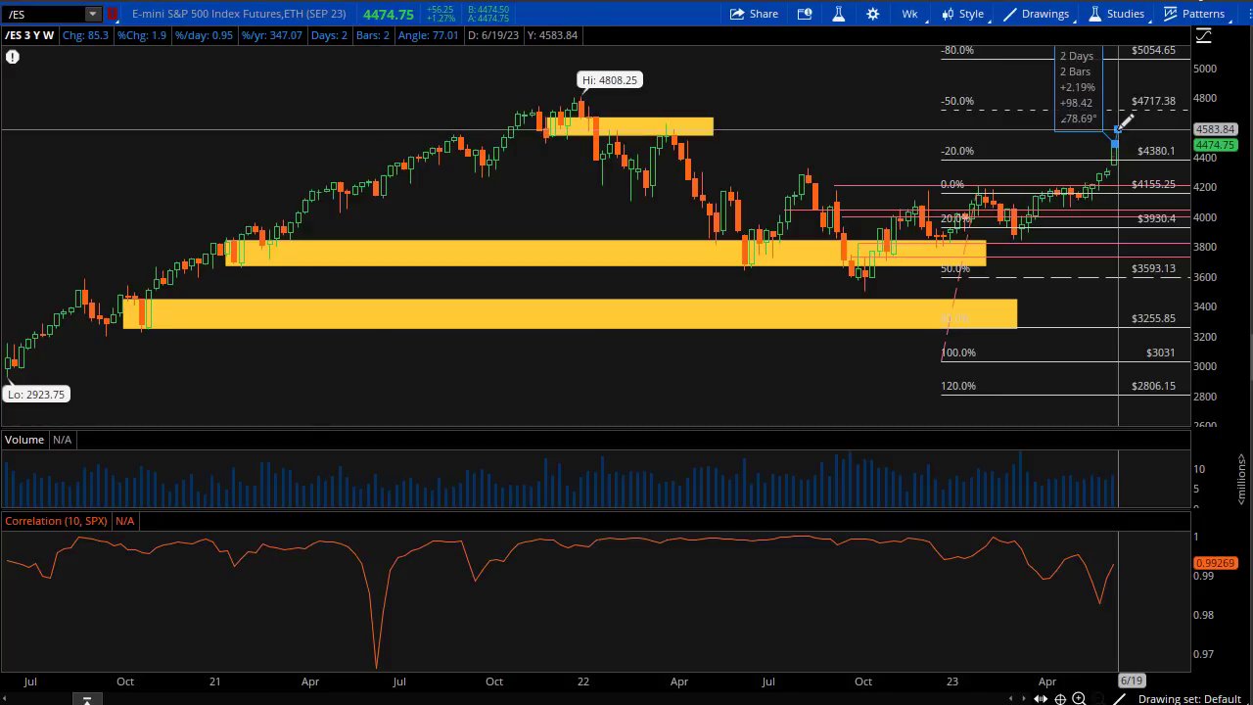
left_click(1119, 127)
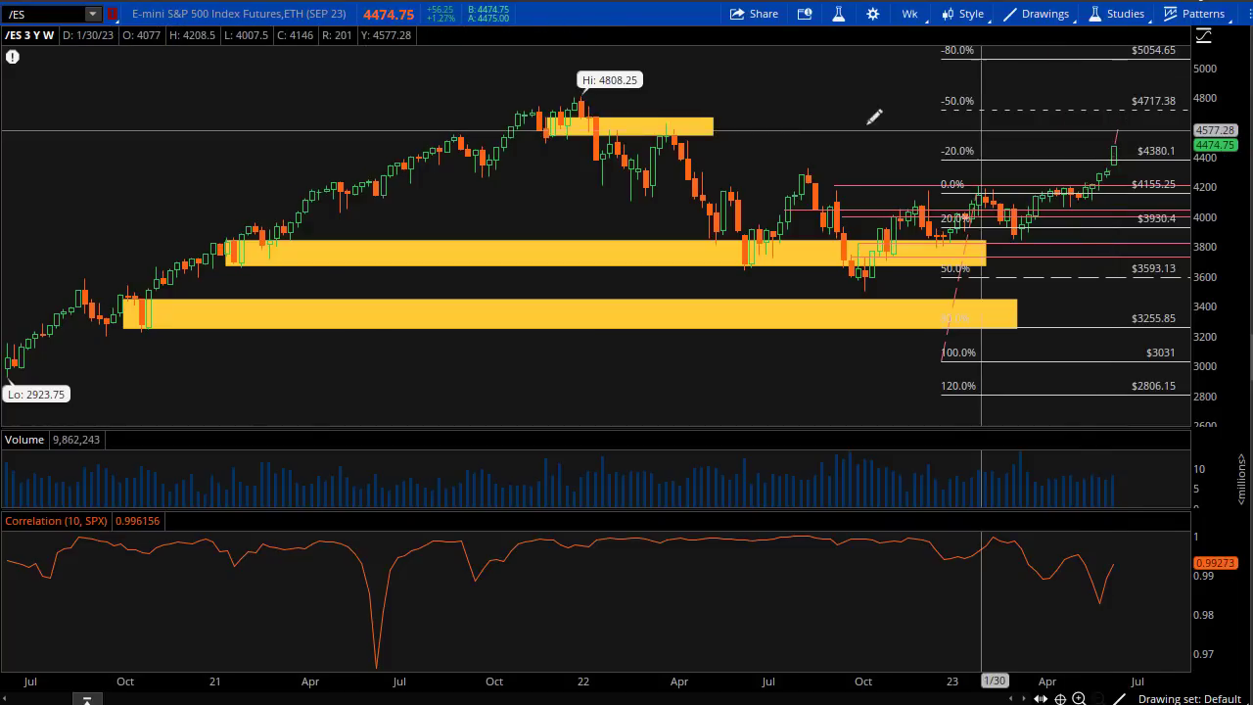